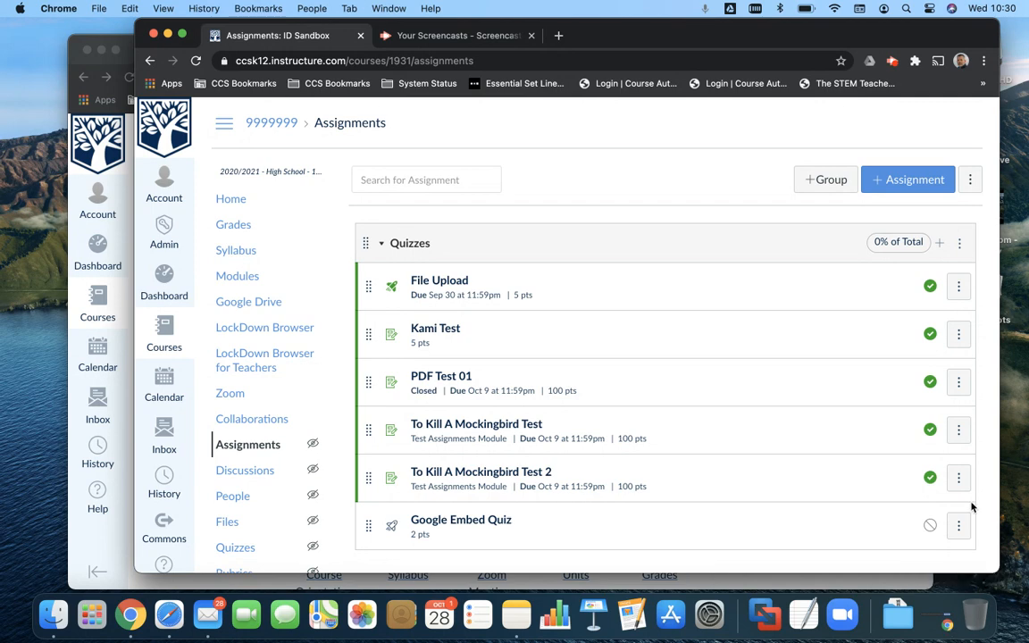
Step: Create a new assignment named "Google Docs Test Turn-in"
{"action": "left_click", "coordinate": [893, 178]}
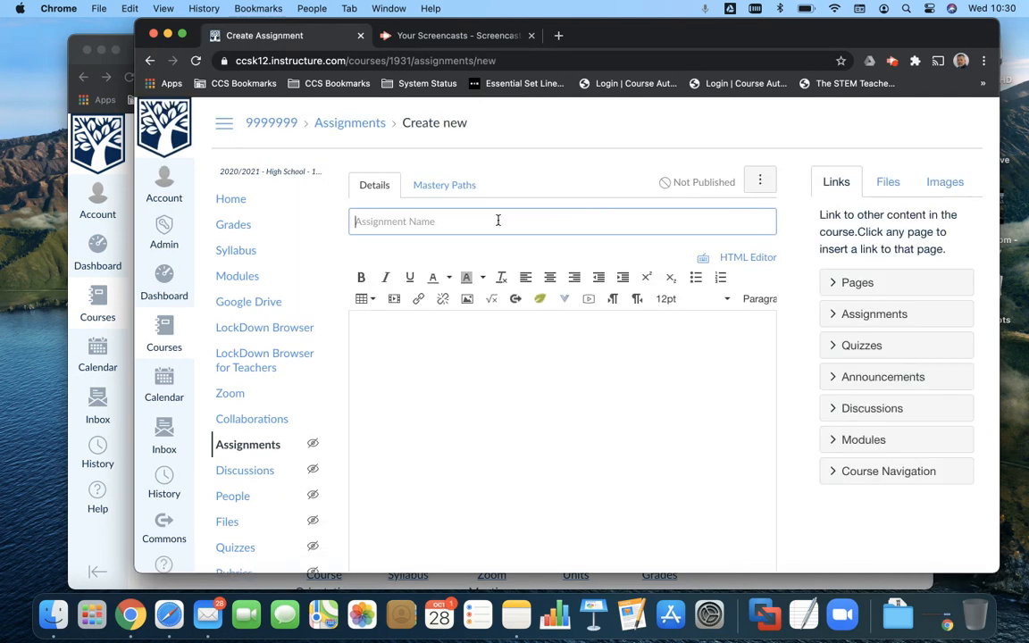
{"action": "left_click", "coordinate": [498, 220]}
{"action": "type", "text": "Google "}
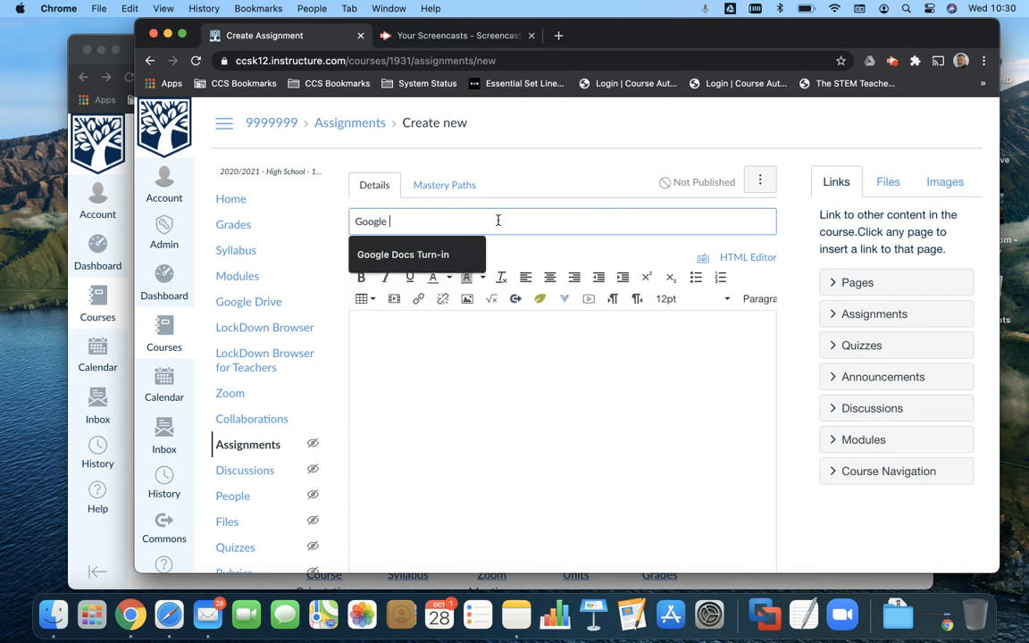
{"action": "type", "text": "Docs Test Tu"}
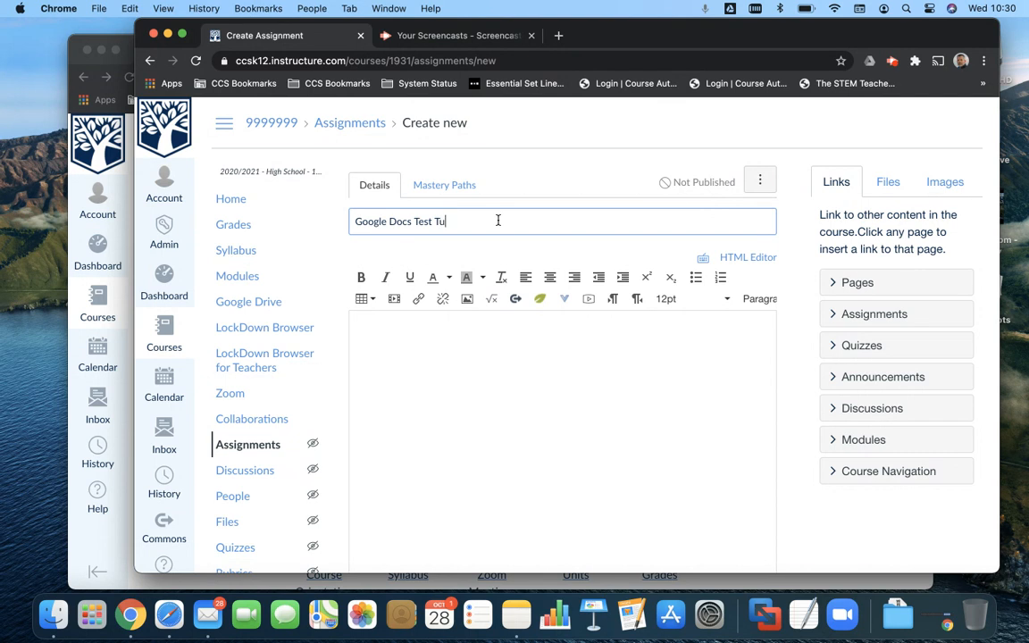
{"action": "type", "text": "rn-in"}
Step: Place the new assignment in the Assignments group
{"action": "scroll", "coordinate": [491, 340], "scroll_direction": "down", "scroll_amount": 5}
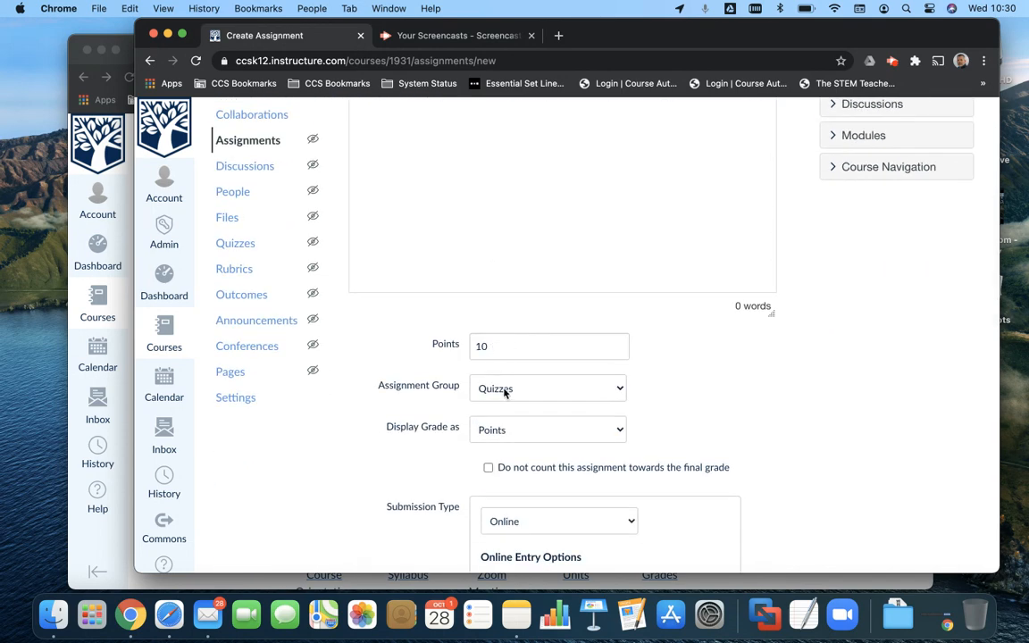
{"action": "left_click", "coordinate": [512, 393]}
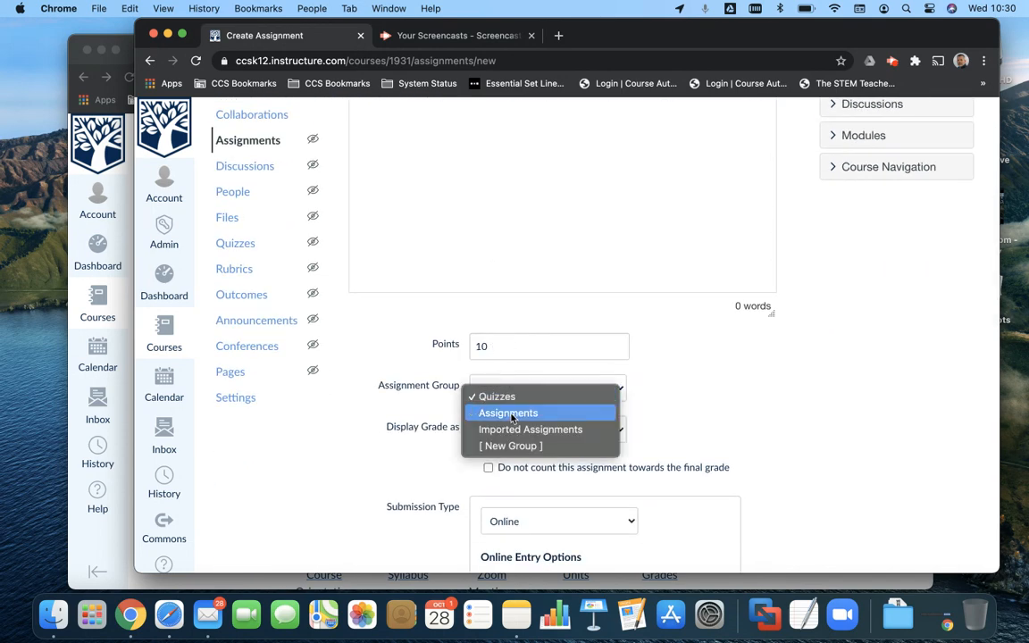
{"action": "left_click", "coordinate": [512, 414]}
Step: Set the assignment's due date to October 28, 2020, for everyone
{"action": "scroll", "coordinate": [519, 453], "scroll_direction": "down", "scroll_amount": 1}
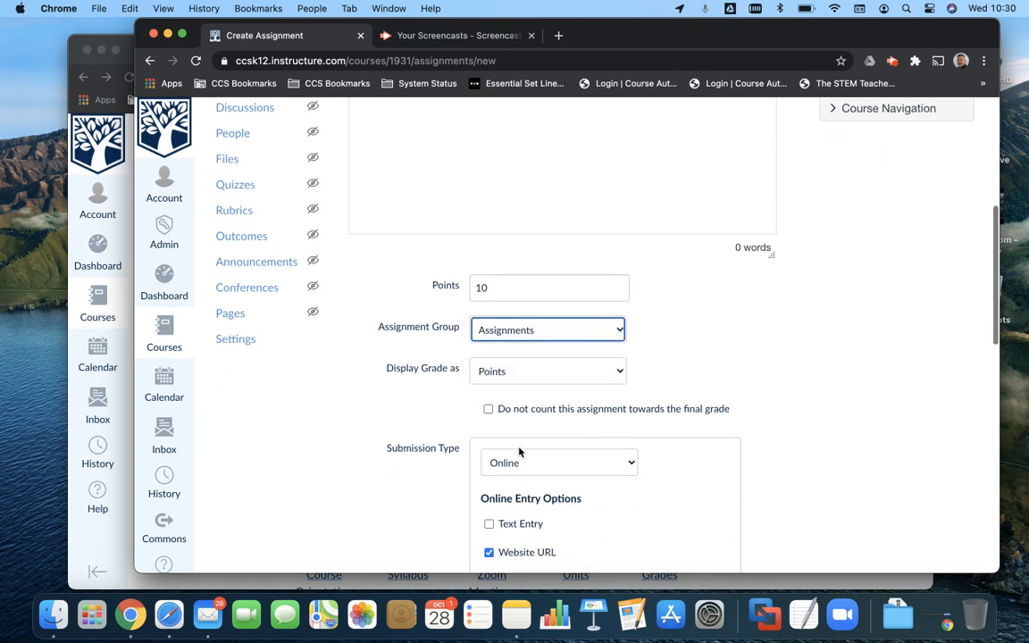
{"action": "scroll", "coordinate": [543, 472], "scroll_direction": "down", "scroll_amount": 2}
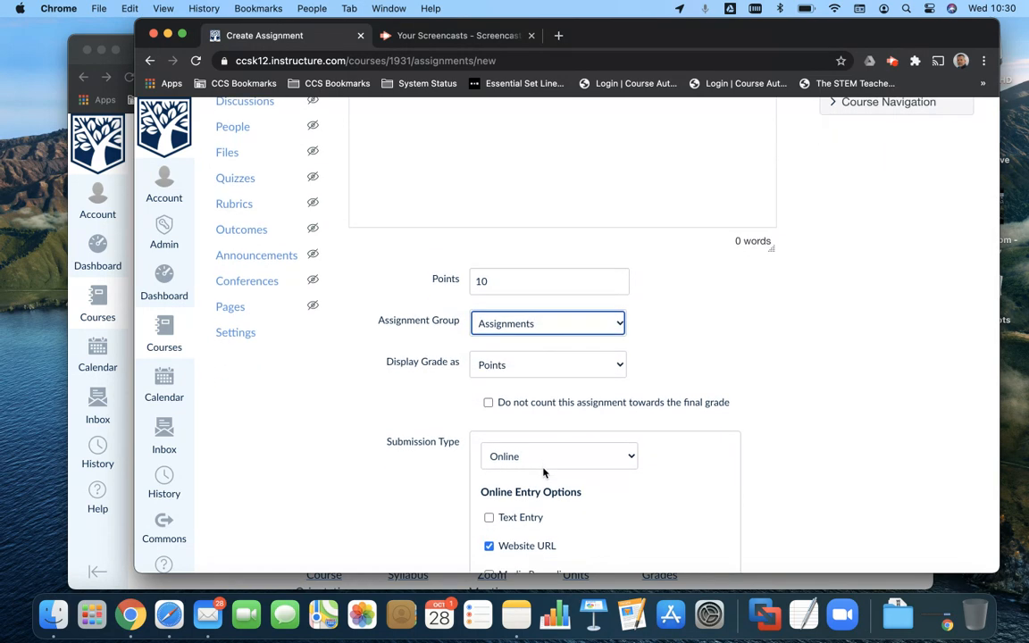
{"action": "scroll", "coordinate": [517, 485], "scroll_direction": "down", "scroll_amount": 1}
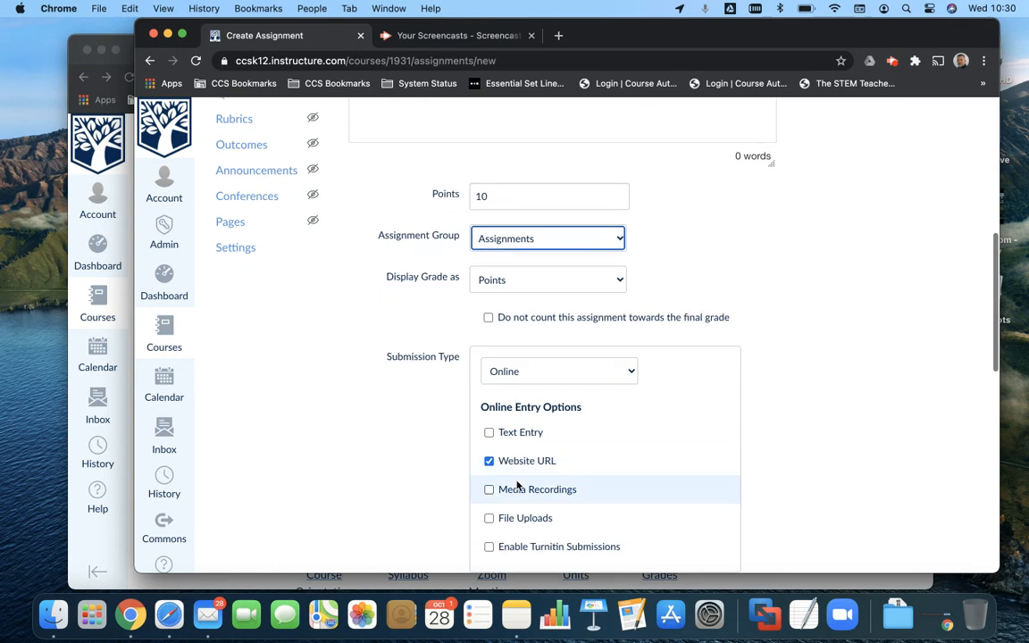
{"action": "scroll", "coordinate": [522, 469], "scroll_direction": "down", "scroll_amount": 3}
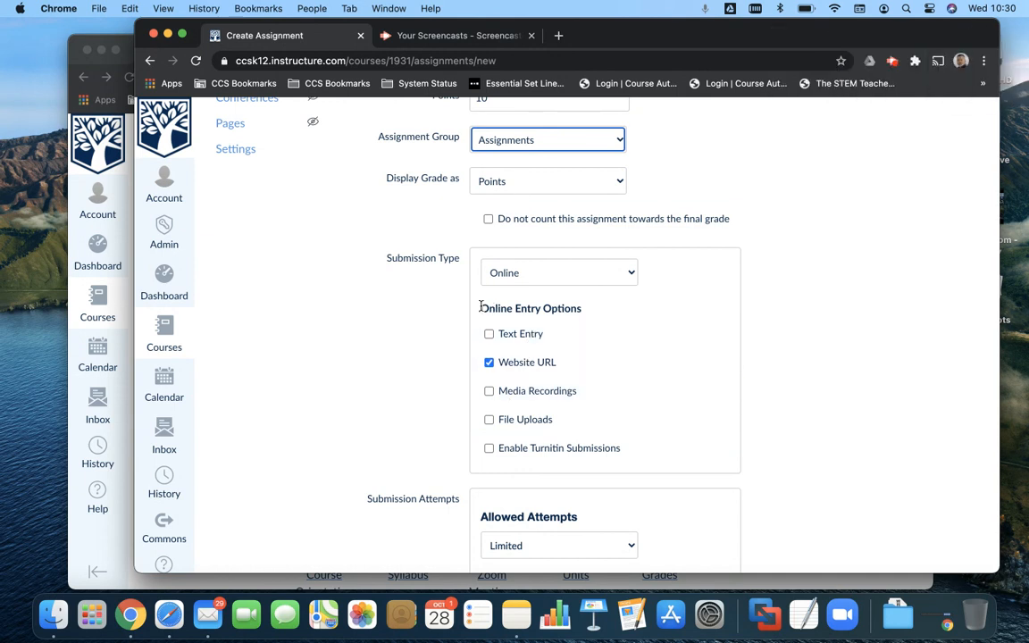
{"action": "scroll", "coordinate": [416, 443], "scroll_direction": "down", "scroll_amount": 4}
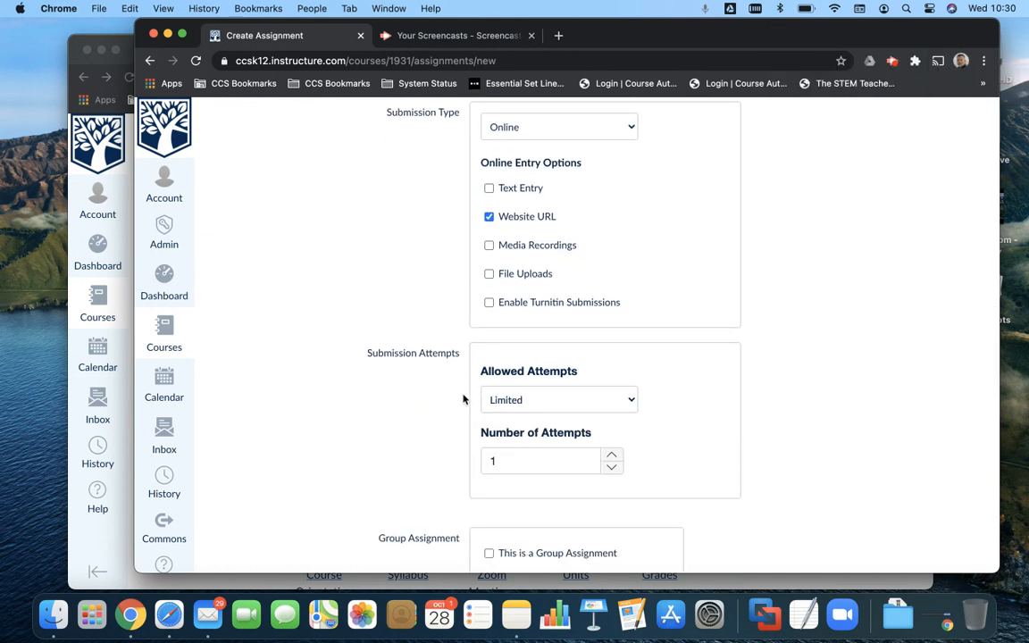
{"action": "scroll", "coordinate": [449, 421], "scroll_direction": "down", "scroll_amount": 1}
{"action": "scroll", "coordinate": [449, 420], "scroll_direction": "down", "scroll_amount": 10}
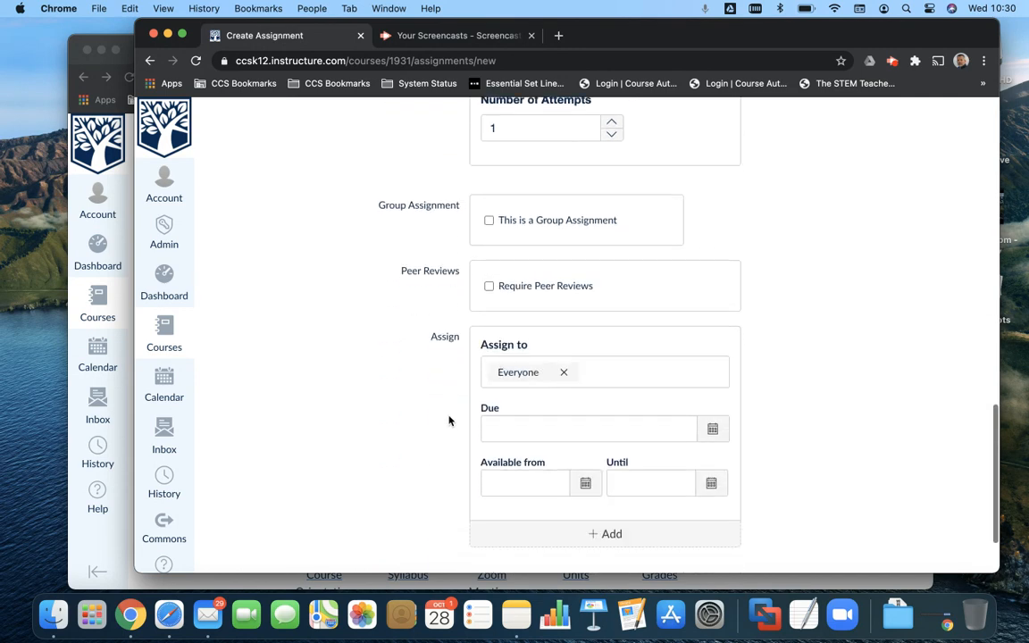
{"action": "left_click", "coordinate": [712, 335]}
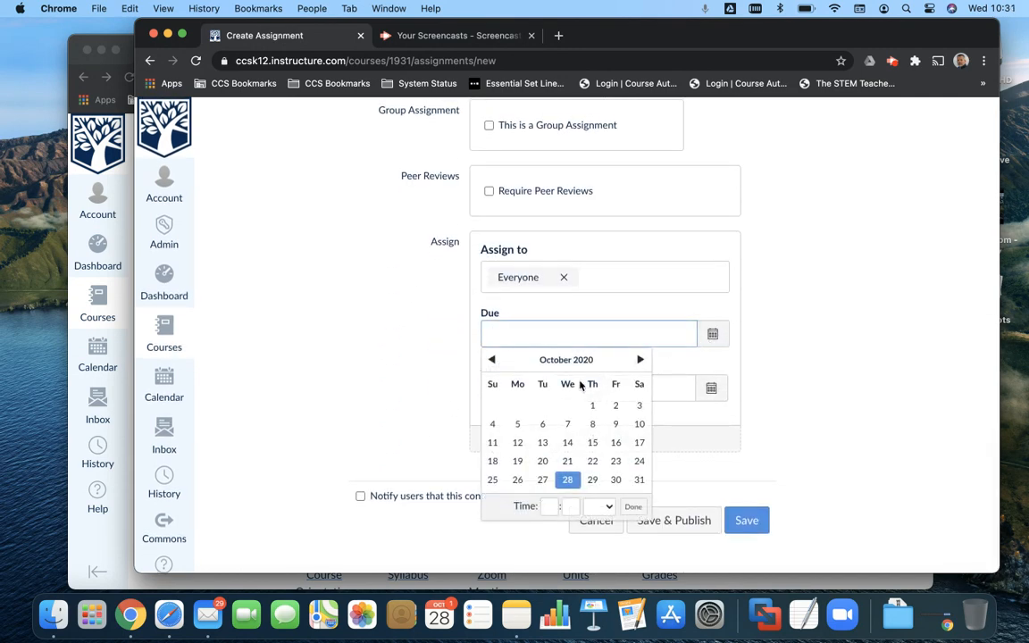
{"action": "left_click", "coordinate": [567, 480]}
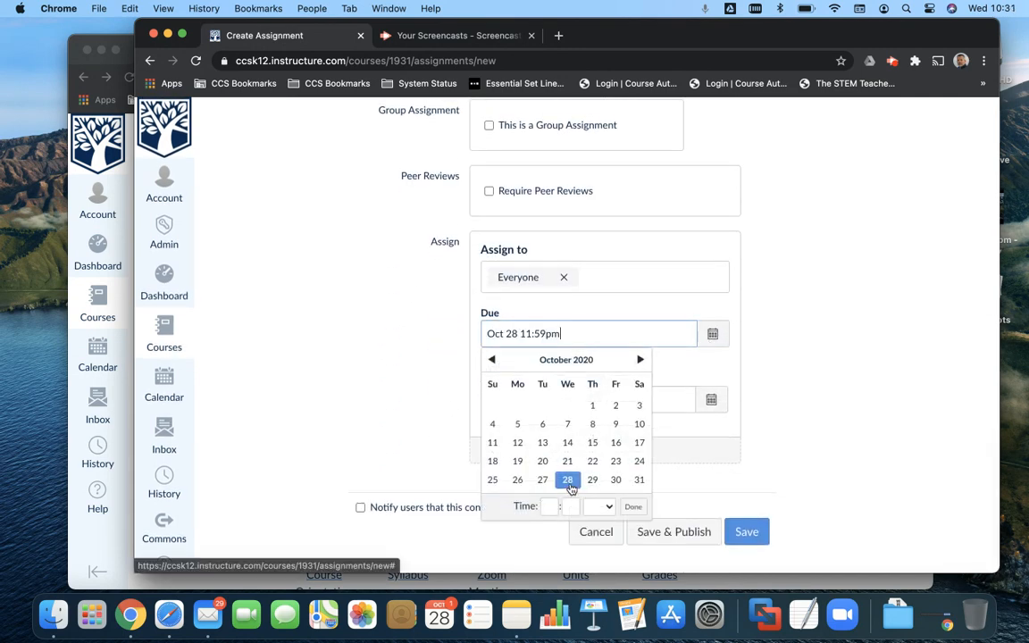
Step: Save the Google Docs Test Turn-in assignment and publish it to the course
{"action": "left_click", "coordinate": [753, 483]}
{"action": "left_click", "coordinate": [747, 532]}
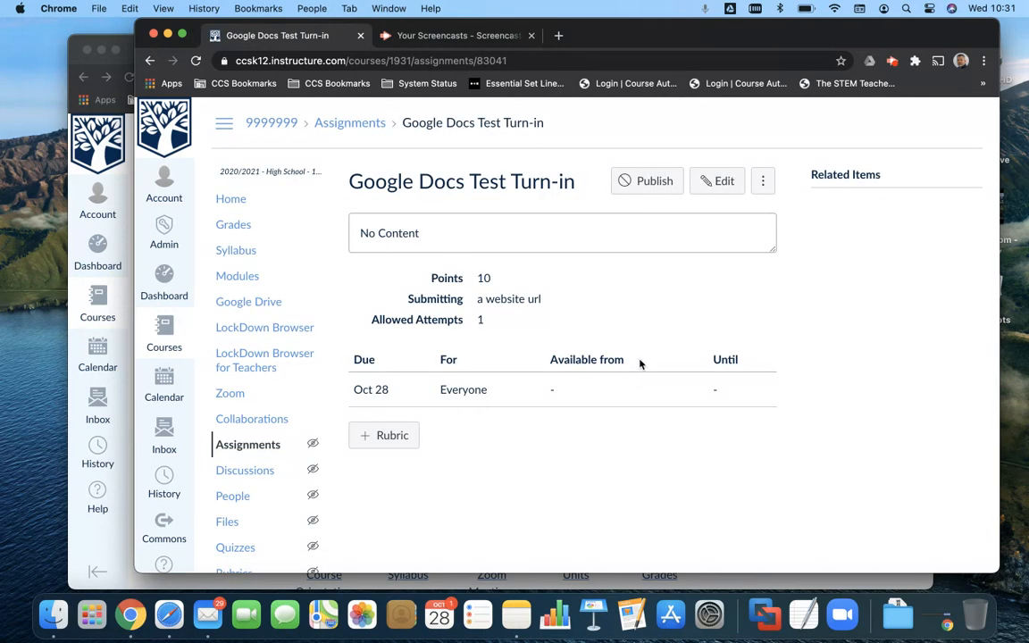
{"action": "left_click", "coordinate": [645, 183]}
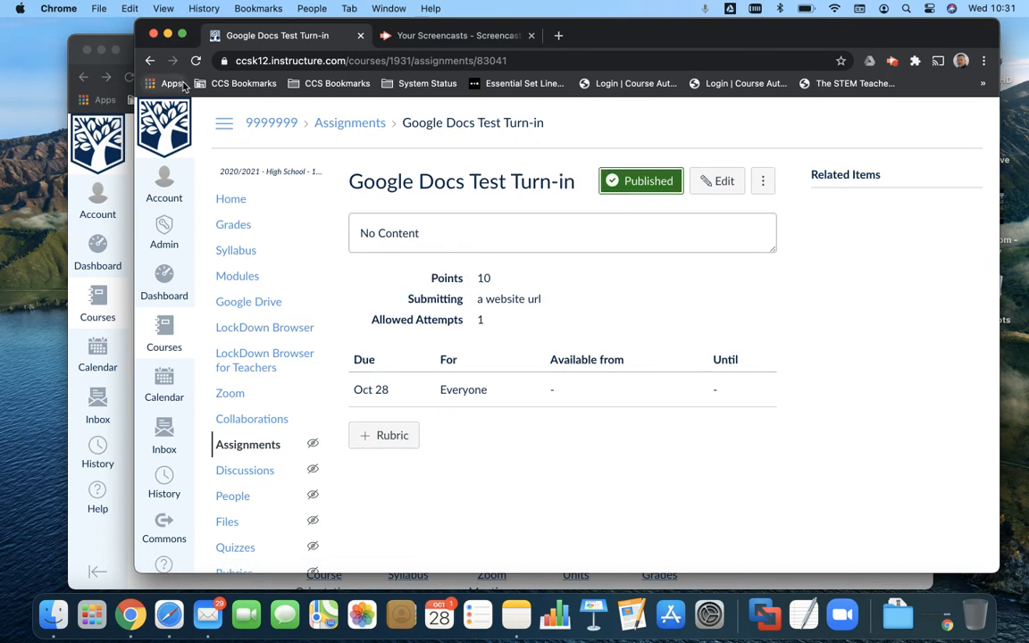
Step: In the student's browser window, refresh the course home page, open Google Docs Test Turn-in from the to-do list and start a submission
{"action": "left_click", "coordinate": [121, 51]}
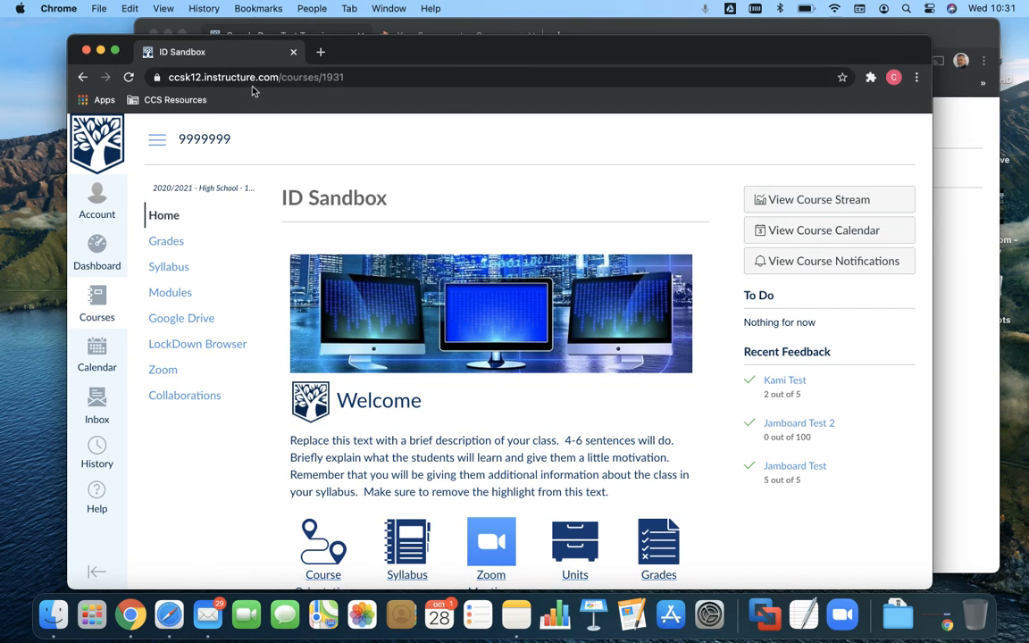
{"action": "left_click", "coordinate": [128, 78]}
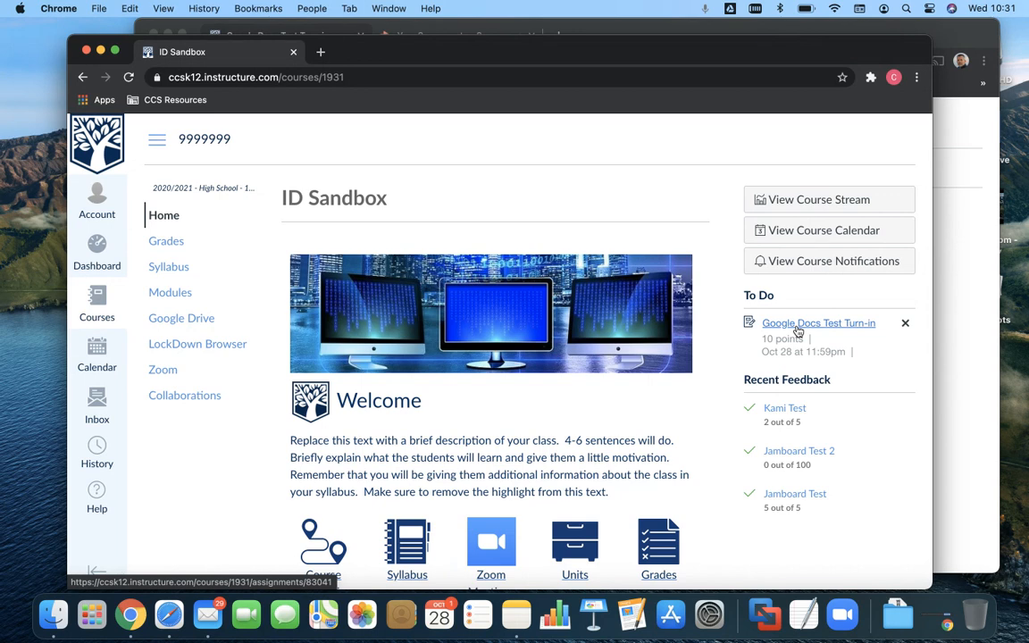
{"action": "left_click", "coordinate": [798, 325]}
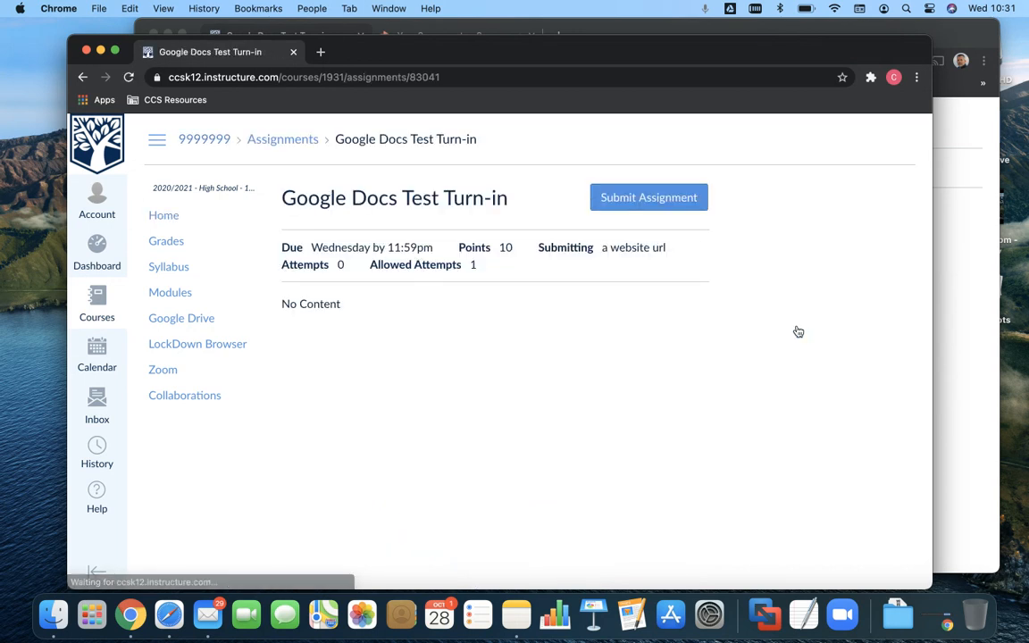
{"action": "left_click", "coordinate": [649, 195]}
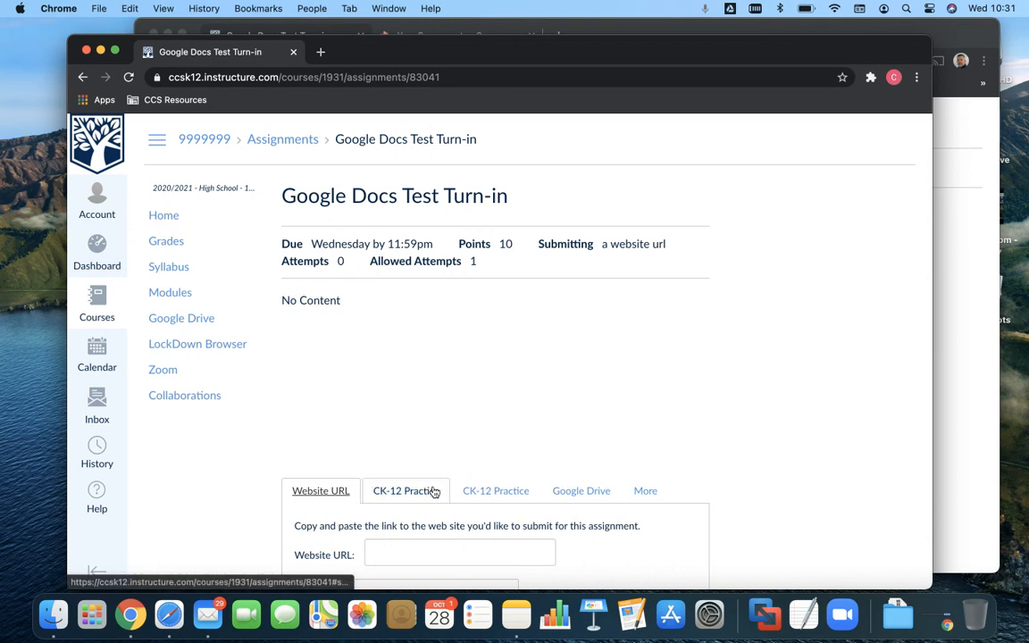
Step: Choose Google Drive as the submission source and link the "Test Google Doc 2" document from the files
{"action": "left_click", "coordinate": [565, 491]}
{"action": "scroll", "coordinate": [564, 492], "scroll_direction": "down", "scroll_amount": 5}
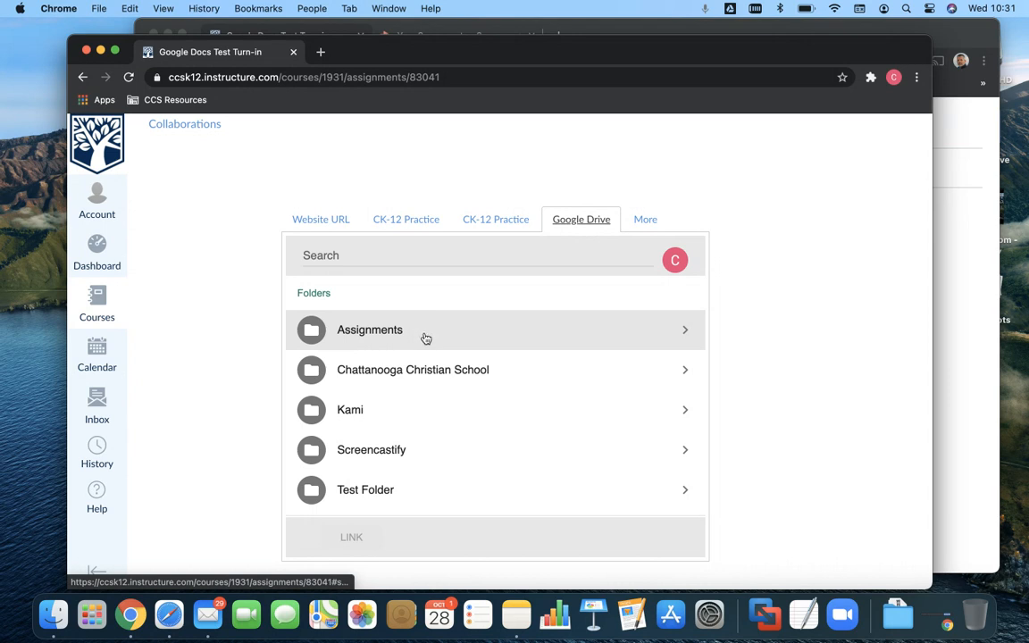
{"action": "scroll", "coordinate": [423, 358], "scroll_direction": "down", "scroll_amount": 5}
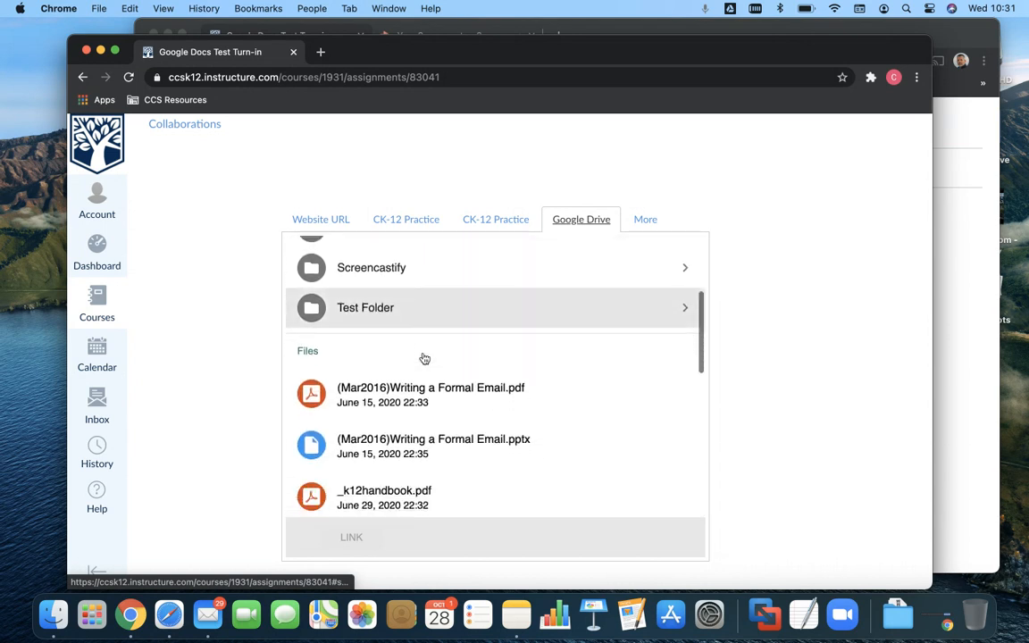
{"action": "scroll", "coordinate": [424, 358], "scroll_direction": "down", "scroll_amount": 1}
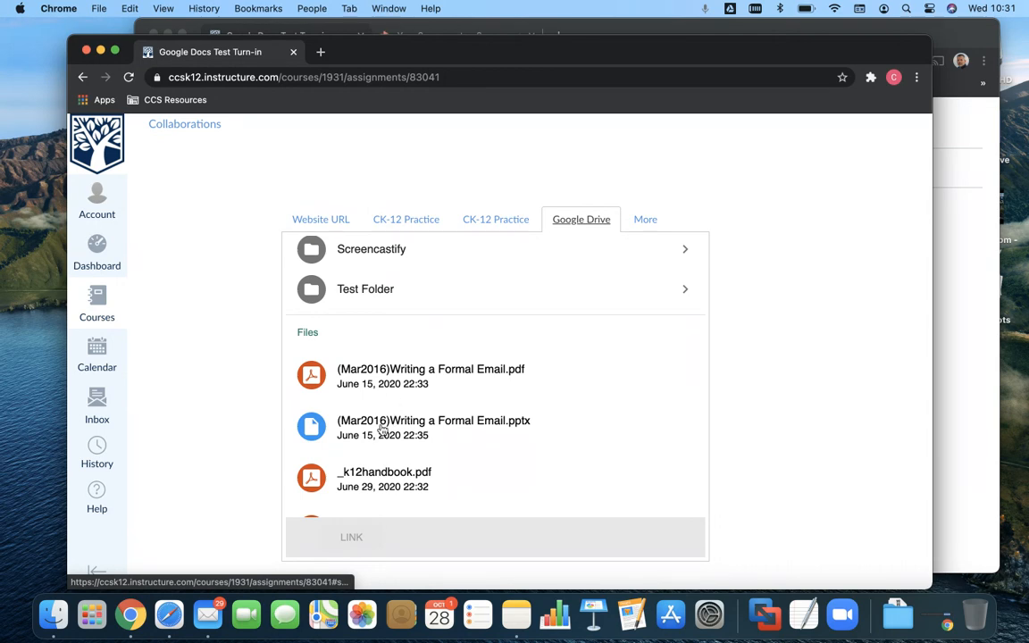
{"action": "scroll", "coordinate": [382, 428], "scroll_direction": "down", "scroll_amount": 4}
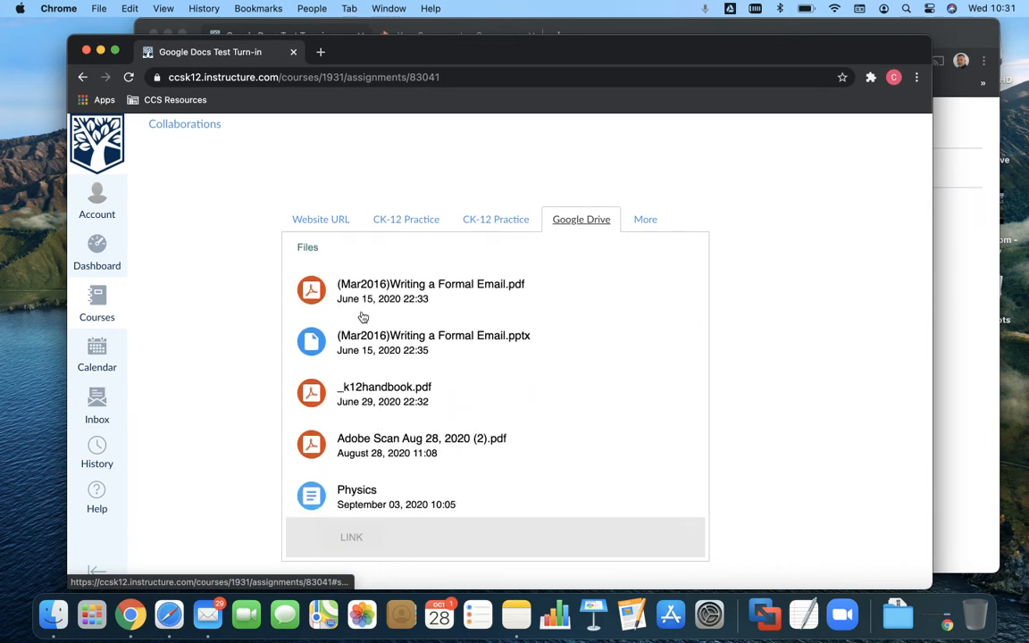
{"action": "scroll", "coordinate": [358, 426], "scroll_direction": "down", "scroll_amount": 4}
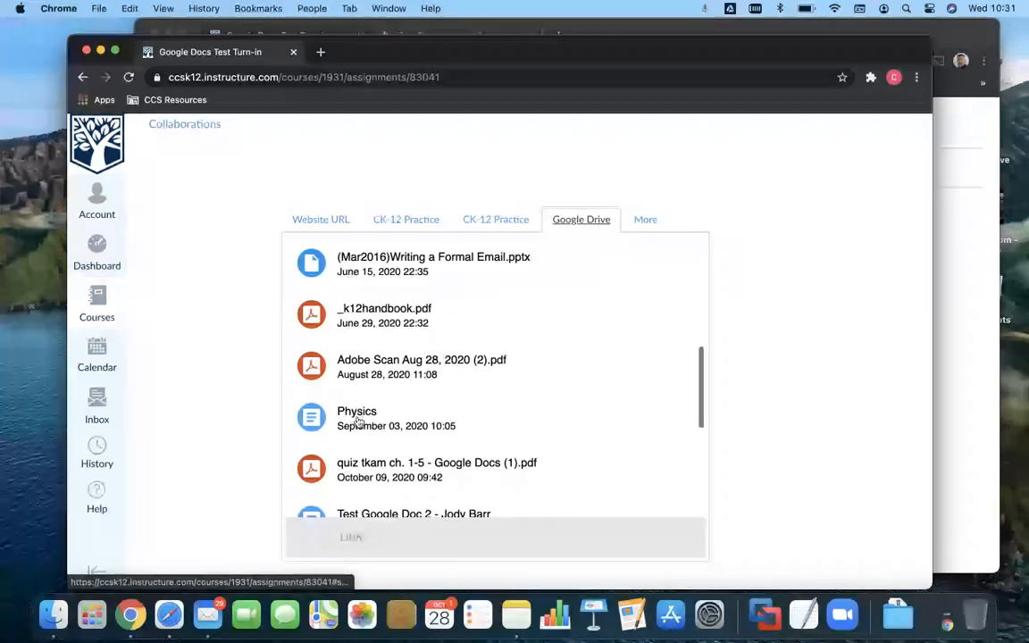
{"action": "scroll", "coordinate": [358, 420], "scroll_direction": "down", "scroll_amount": 4}
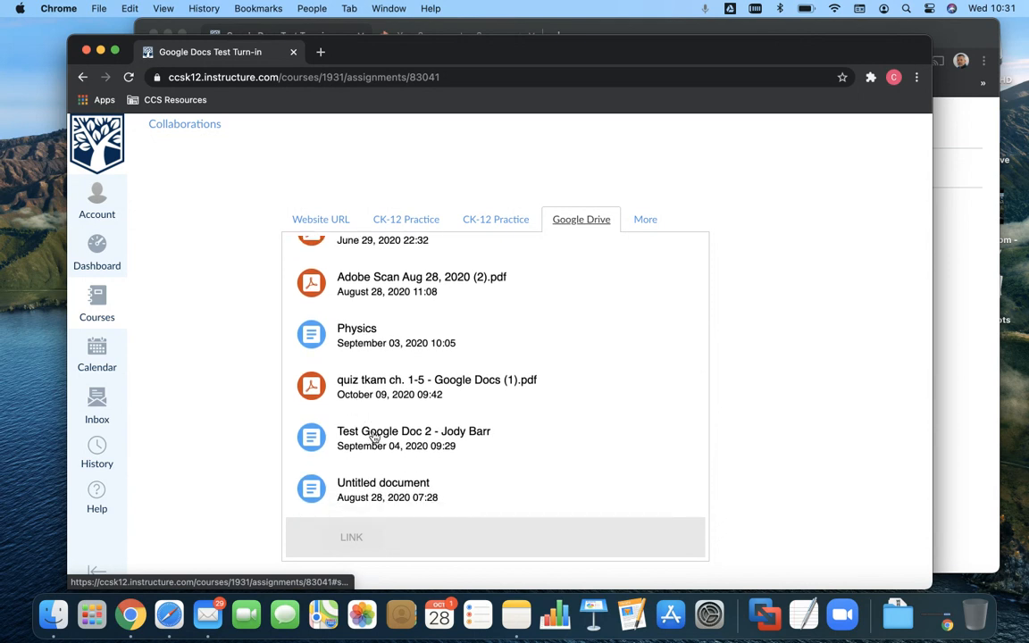
{"action": "left_click", "coordinate": [375, 437]}
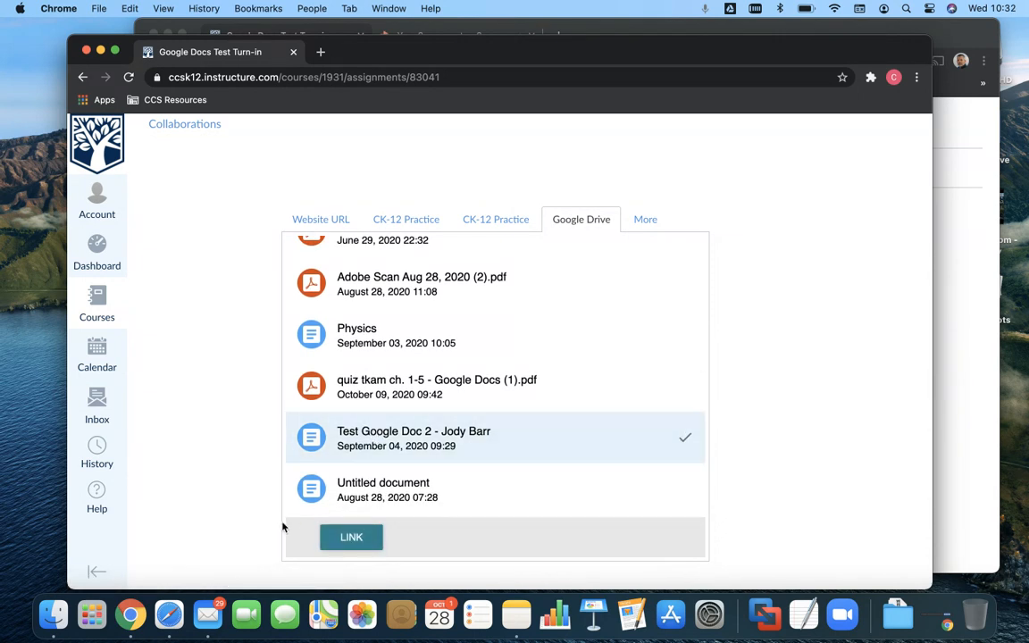
{"action": "left_click", "coordinate": [345, 539]}
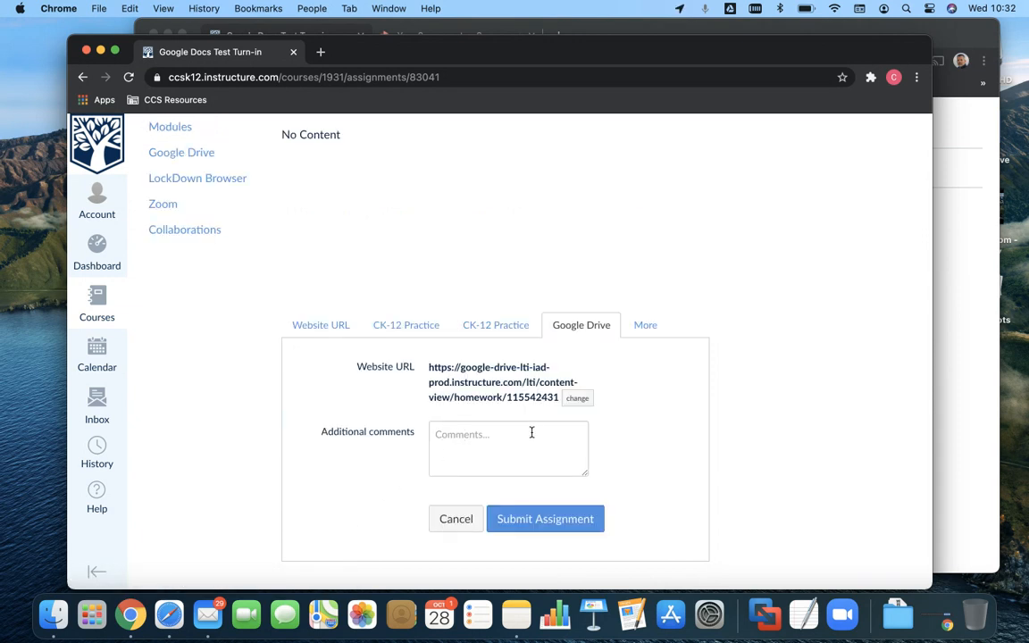
Step: Add the comment "This is my assignment" and submit the assignment
{"action": "left_click", "coordinate": [451, 436]}
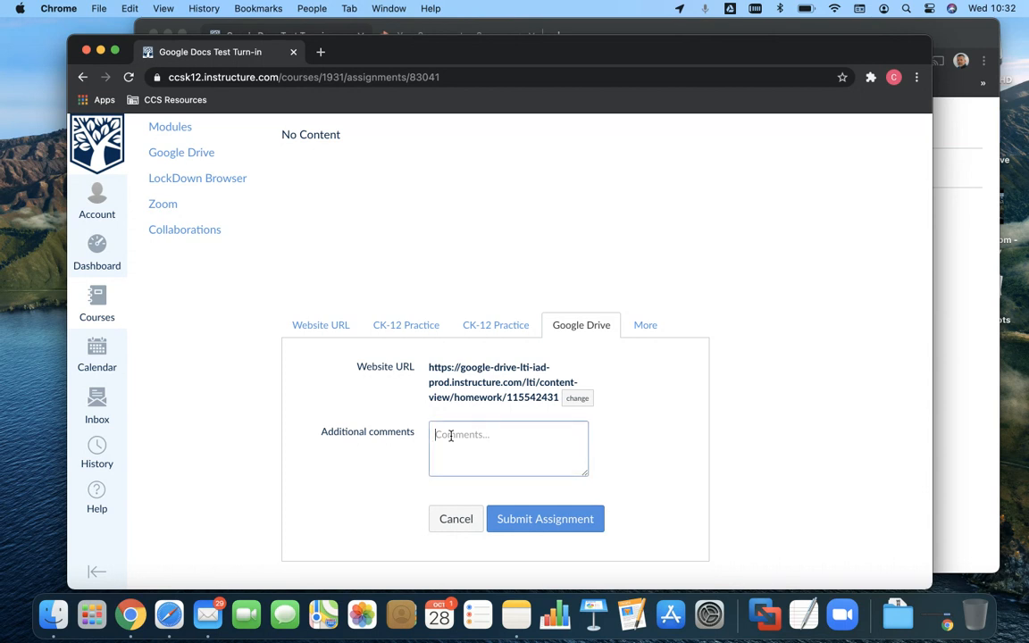
{"action": "type", "text": "This is my assignment"}
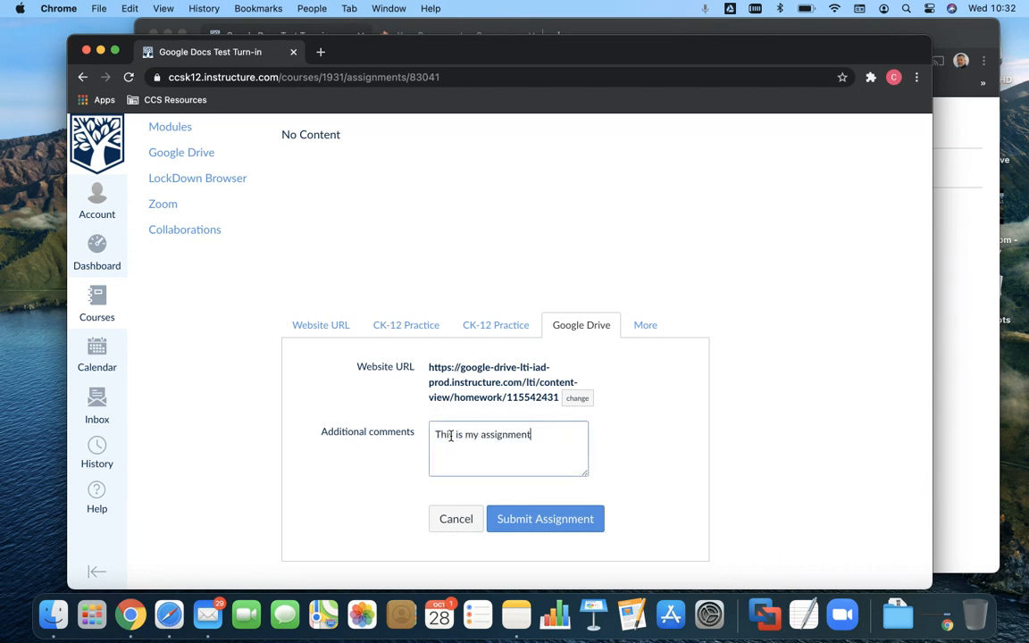
{"action": "left_click", "coordinate": [526, 519]}
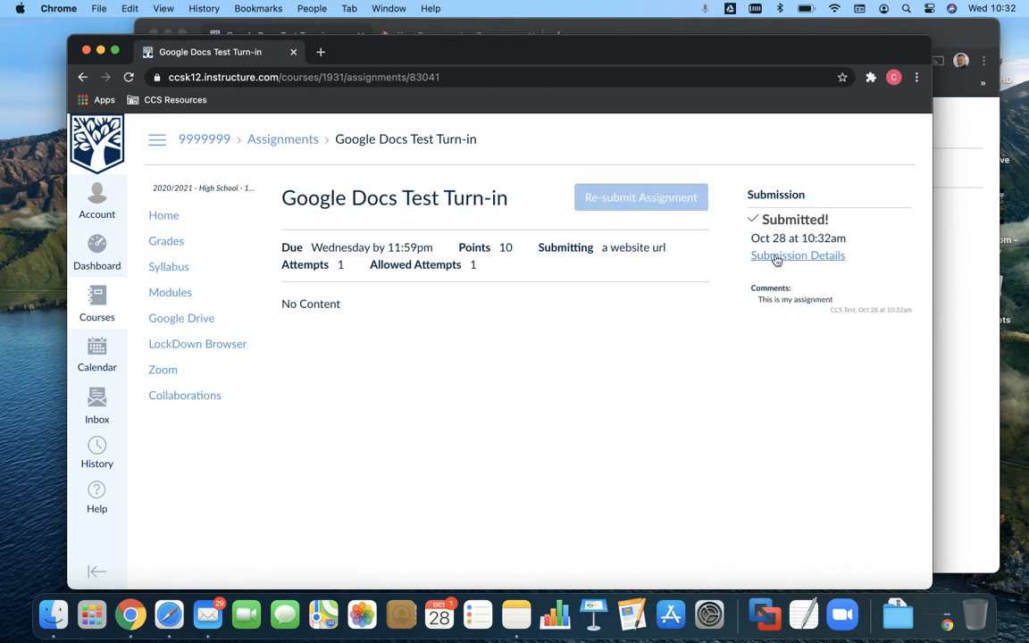
Step: Return to the teacher's browser window, refresh the assignment page and open the submission in SpeedGrader
{"action": "left_click", "coordinate": [949, 243]}
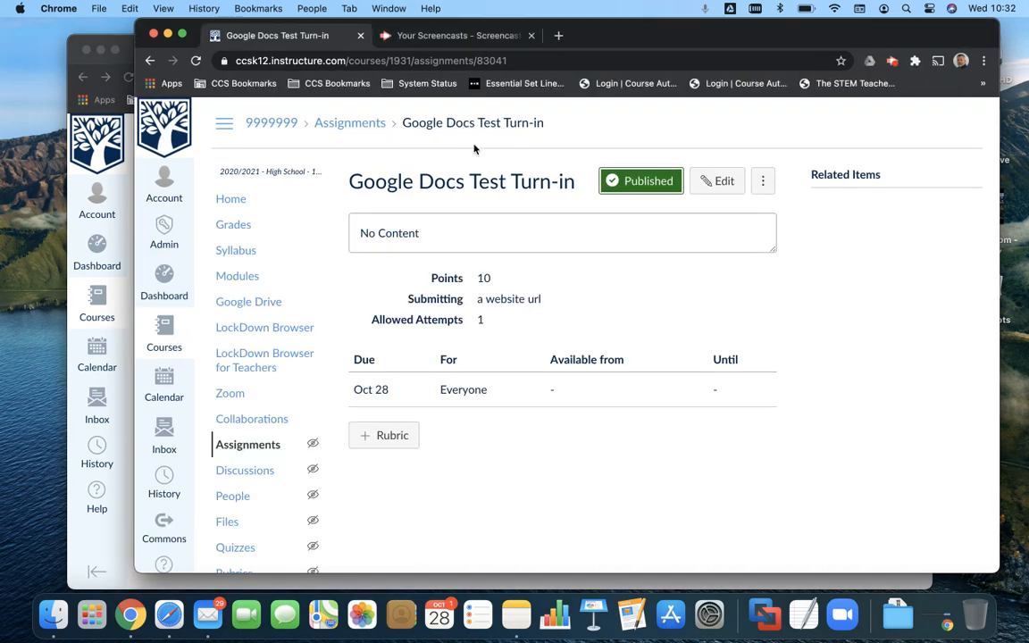
{"action": "left_click", "coordinate": [195, 61]}
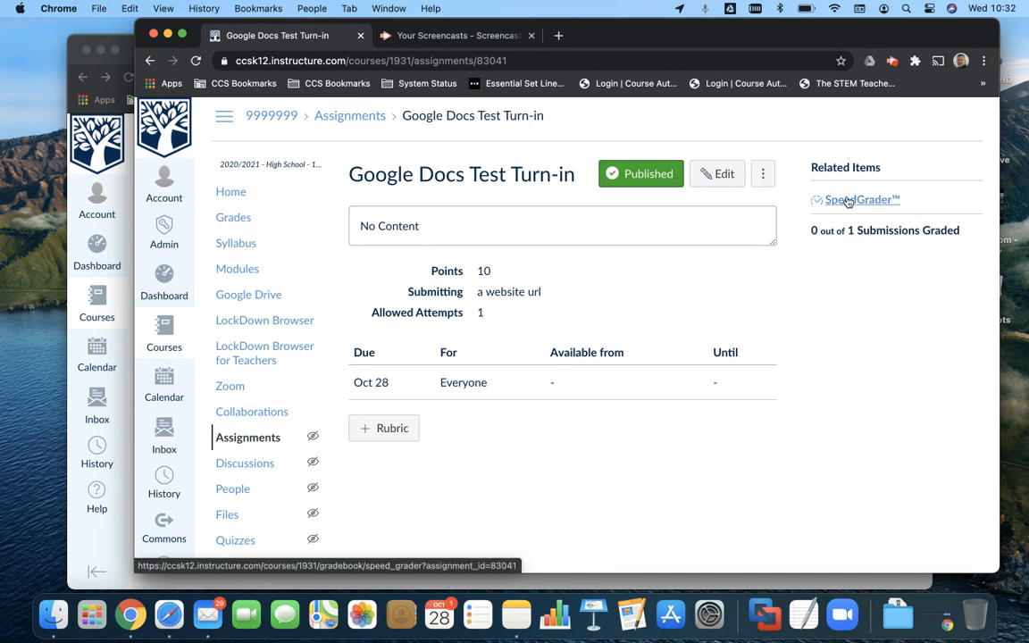
{"action": "left_click", "coordinate": [847, 201]}
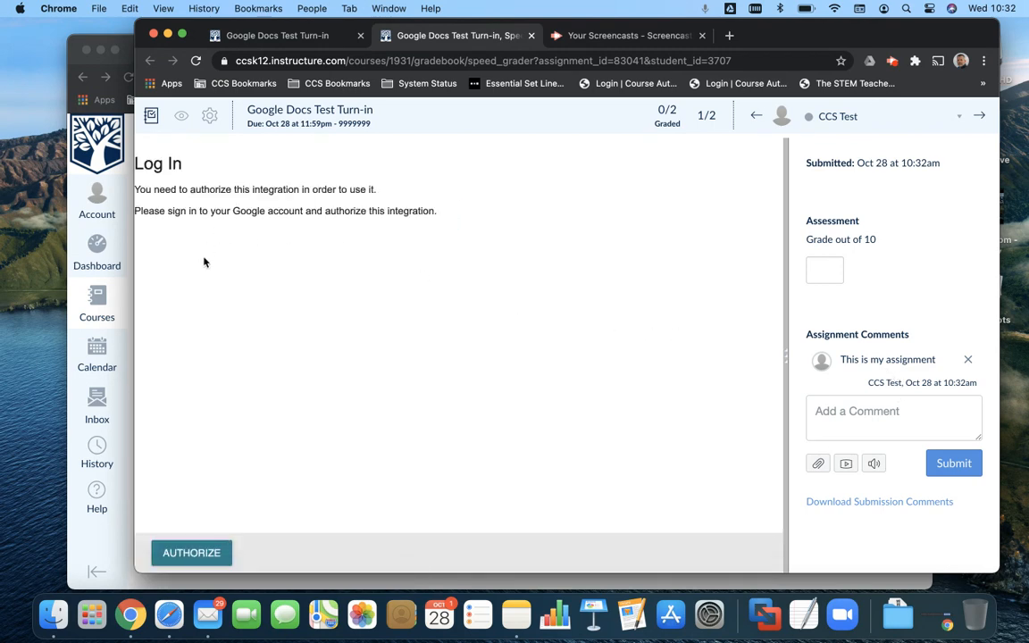
Step: Authorize the Google integration in SpeedGrader and look through the student's submitted document
{"action": "left_click", "coordinate": [191, 552]}
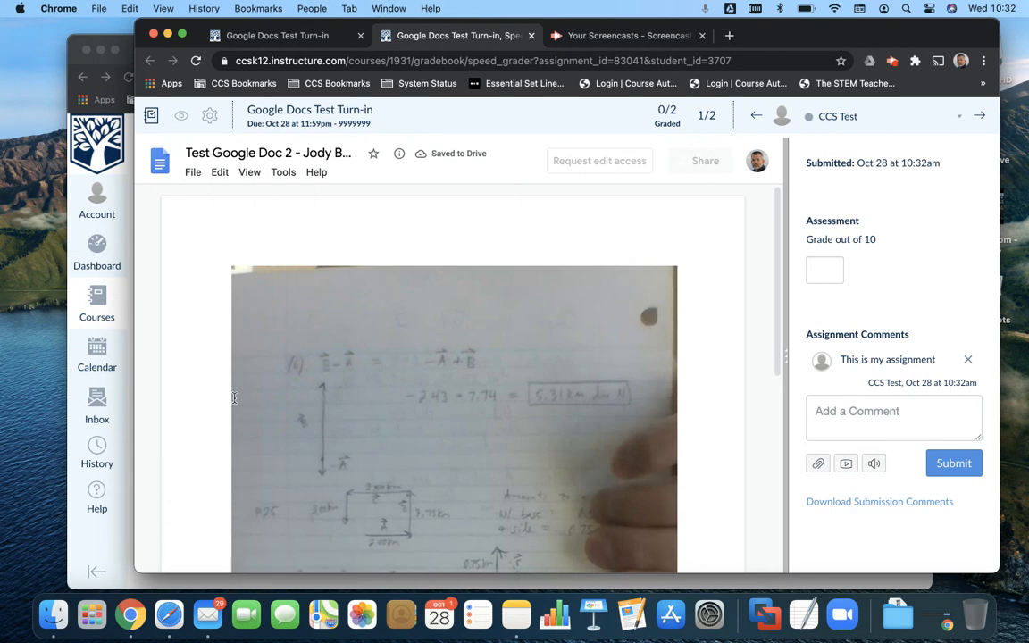
{"action": "scroll", "coordinate": [234, 397], "scroll_direction": "down", "scroll_amount": 5}
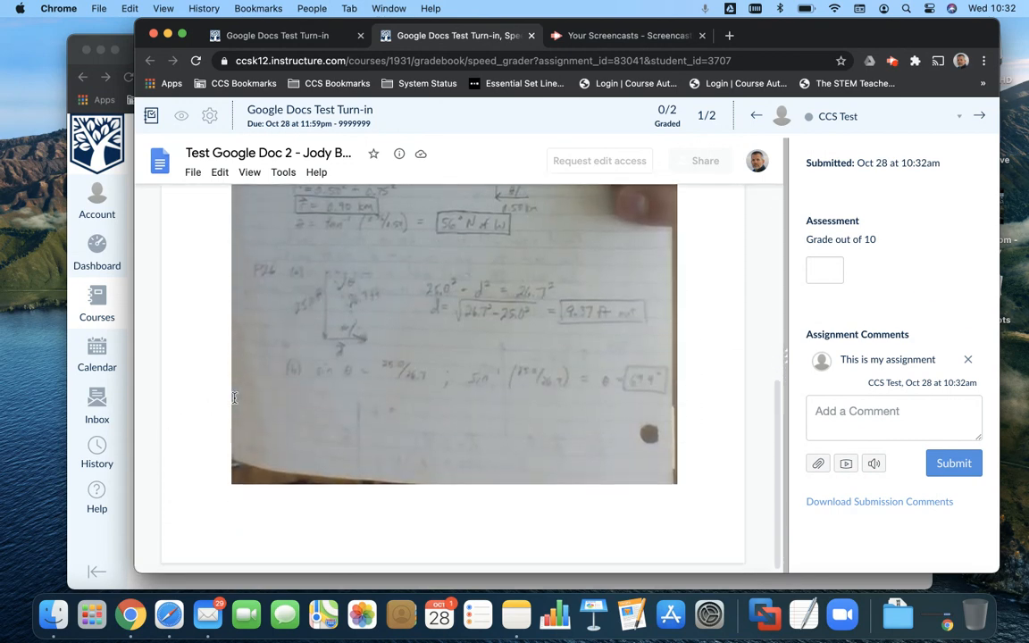
{"action": "scroll", "coordinate": [234, 398], "scroll_direction": "down", "scroll_amount": 10}
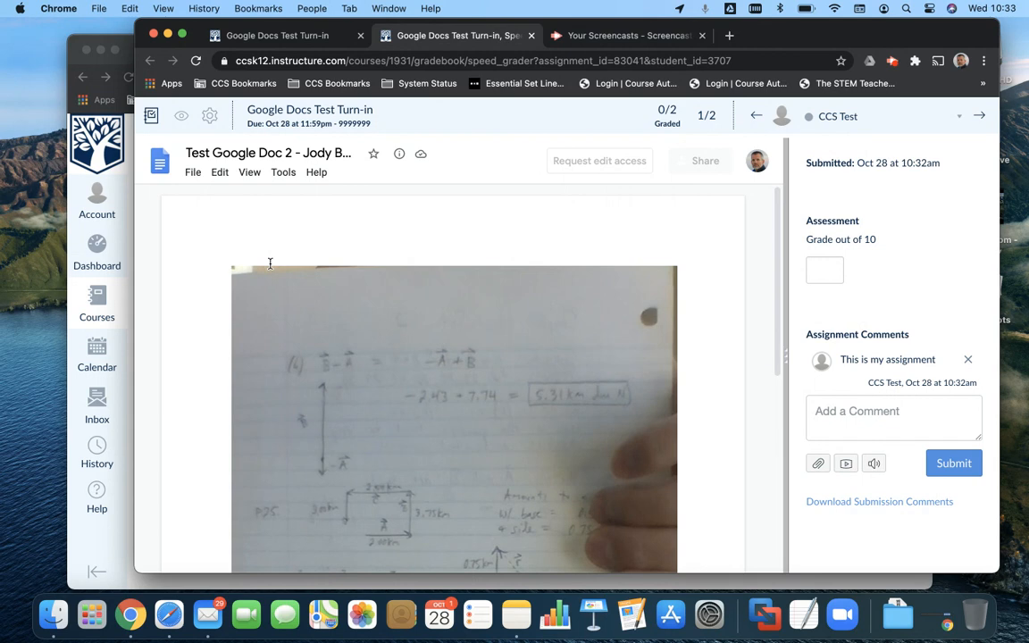
{"action": "left_click", "coordinate": [202, 80]}
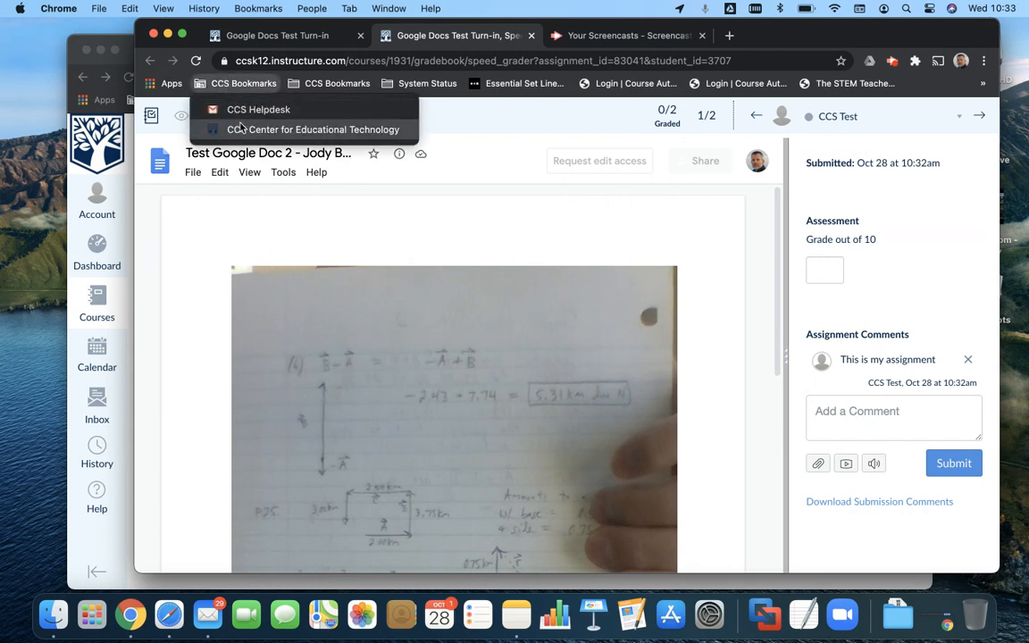
{"action": "left_click", "coordinate": [237, 85]}
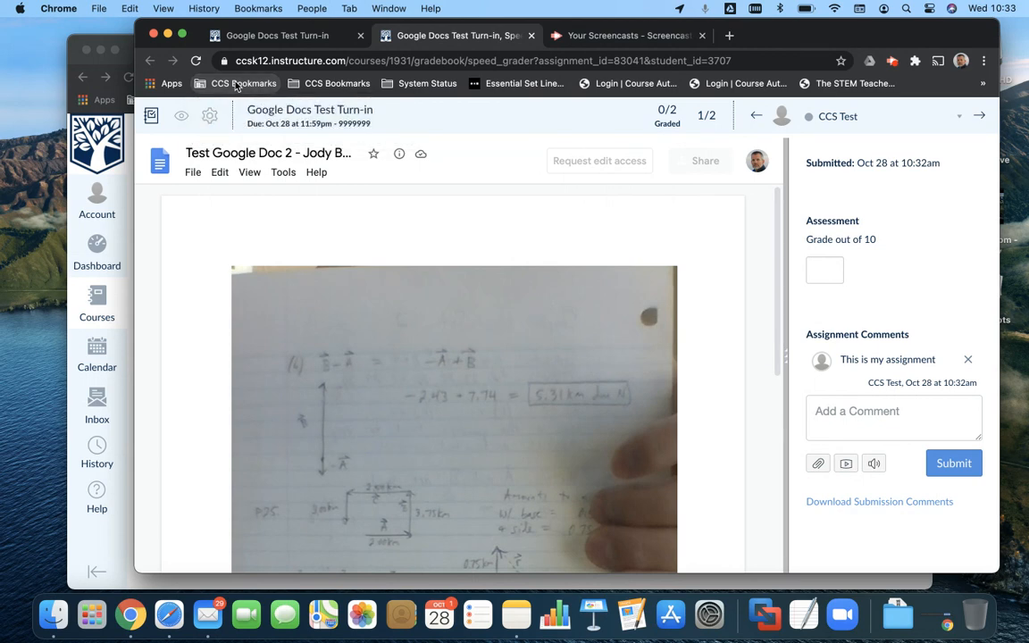